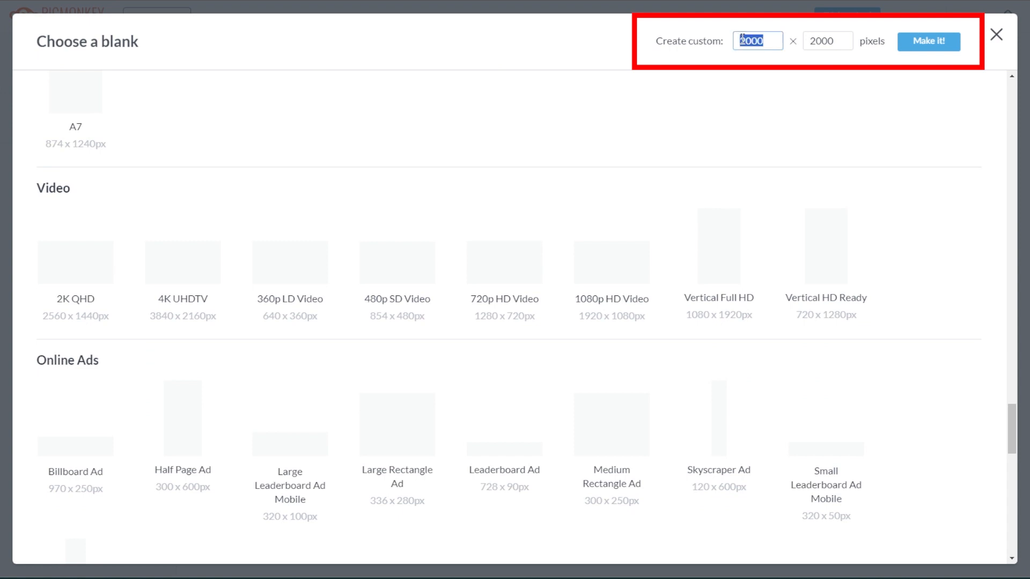
# Create a custom blank canvas of 2000 × 2000 pixels
pyautogui.doubleClick(823, 43)
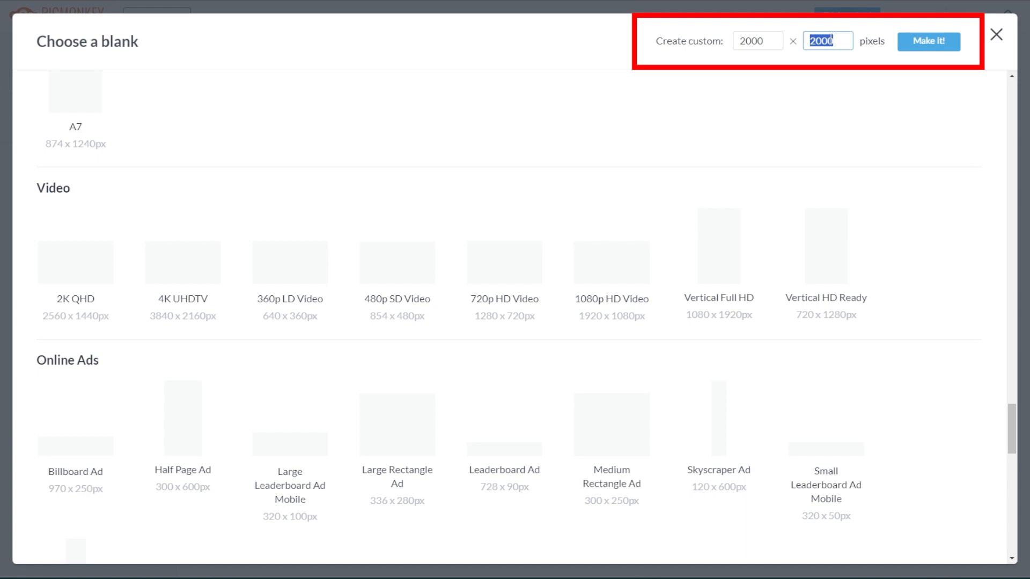
pyautogui.click(928, 48)
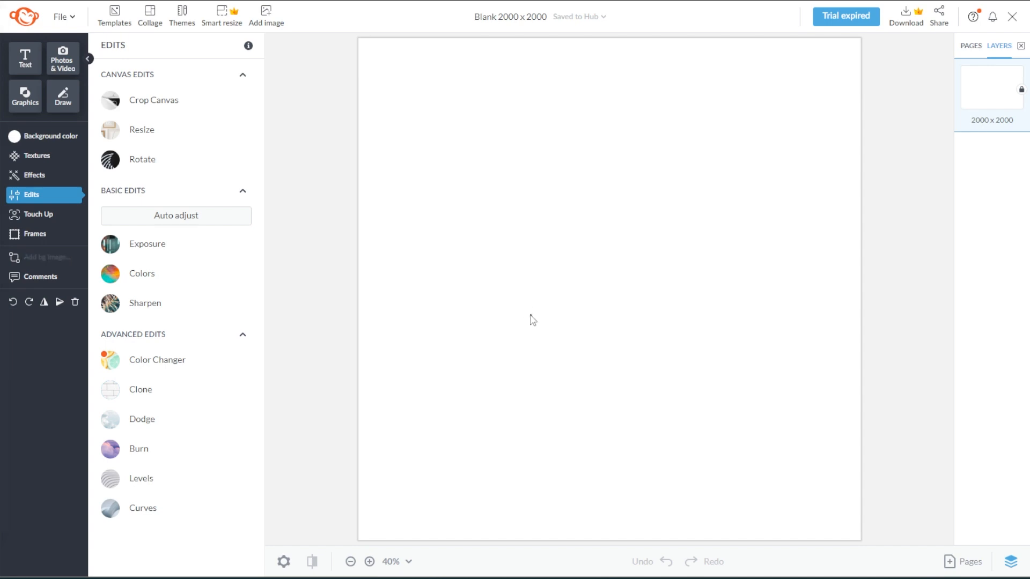
# Search the graphics library for "minimal" and add the Minimal Diagram graphic to the canvas
pyautogui.click(40, 100)
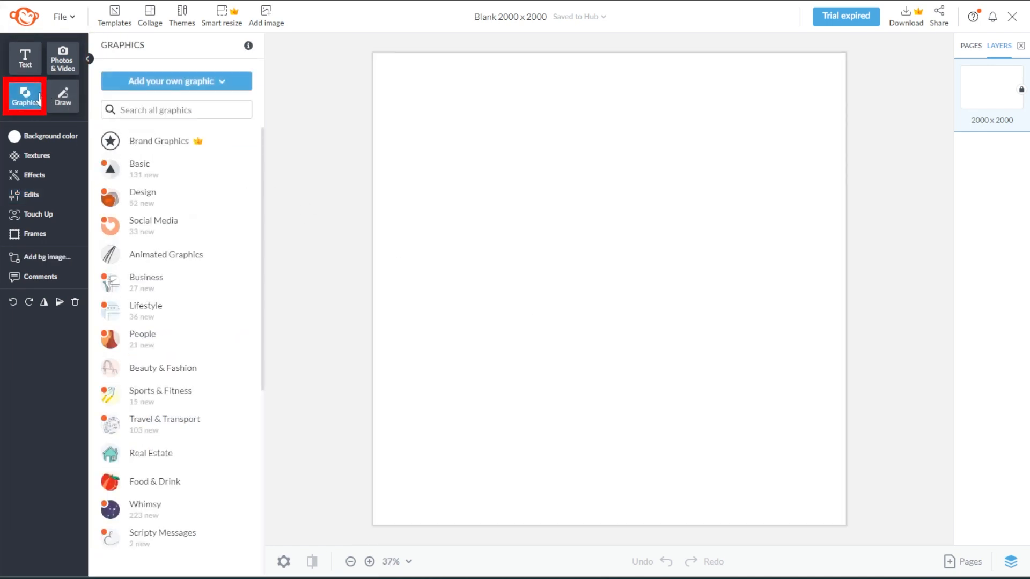
pyautogui.moveTo(262, 144); pyautogui.dragTo(262, 346)
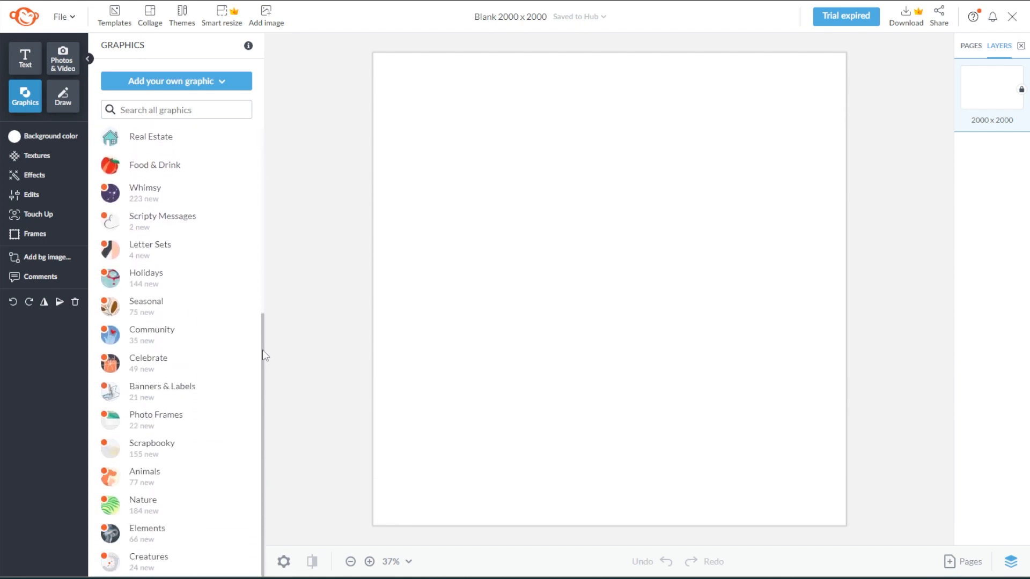
pyautogui.click(193, 111)
pyautogui.write('minimal')
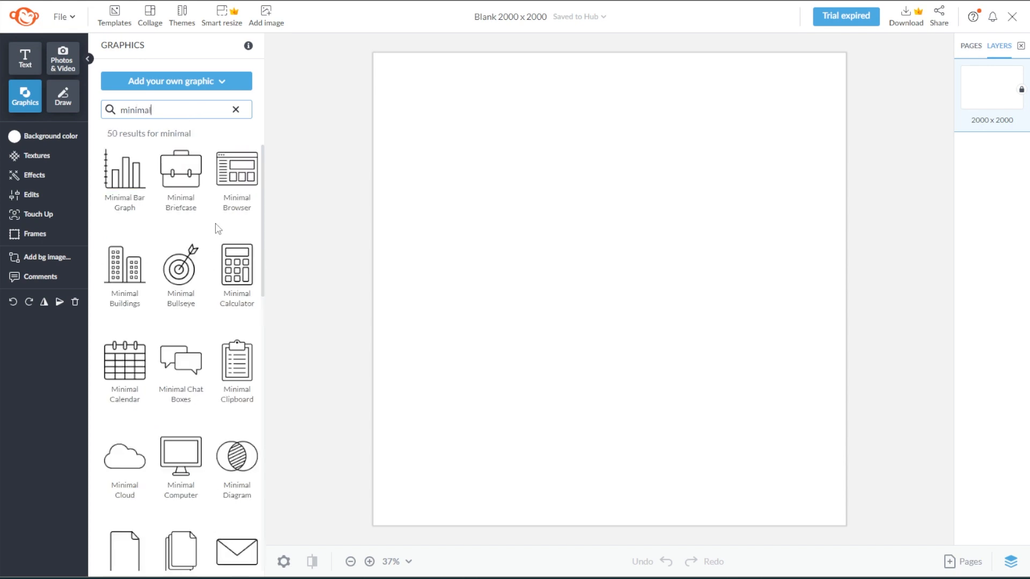
pyautogui.click(238, 463)
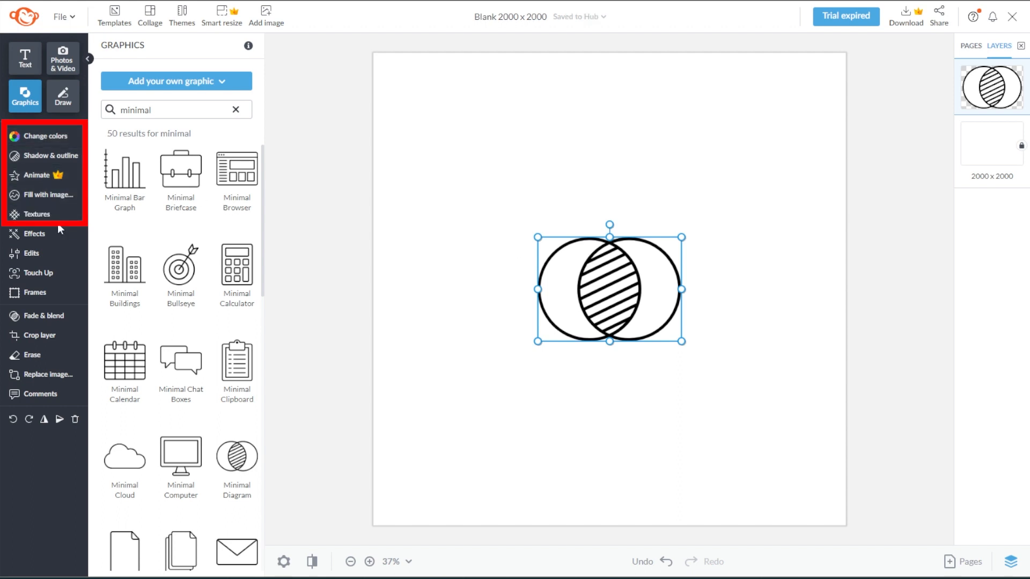
# Recolor the diagram's white fill to orange #fb6222 and turn it into a gradient
pyautogui.click(46, 138)
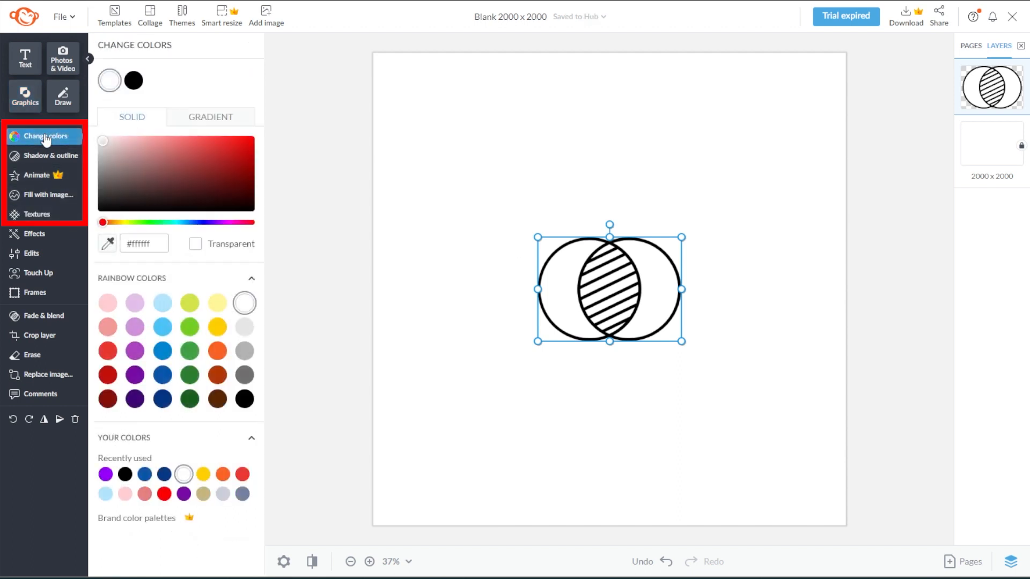
pyautogui.click(216, 352)
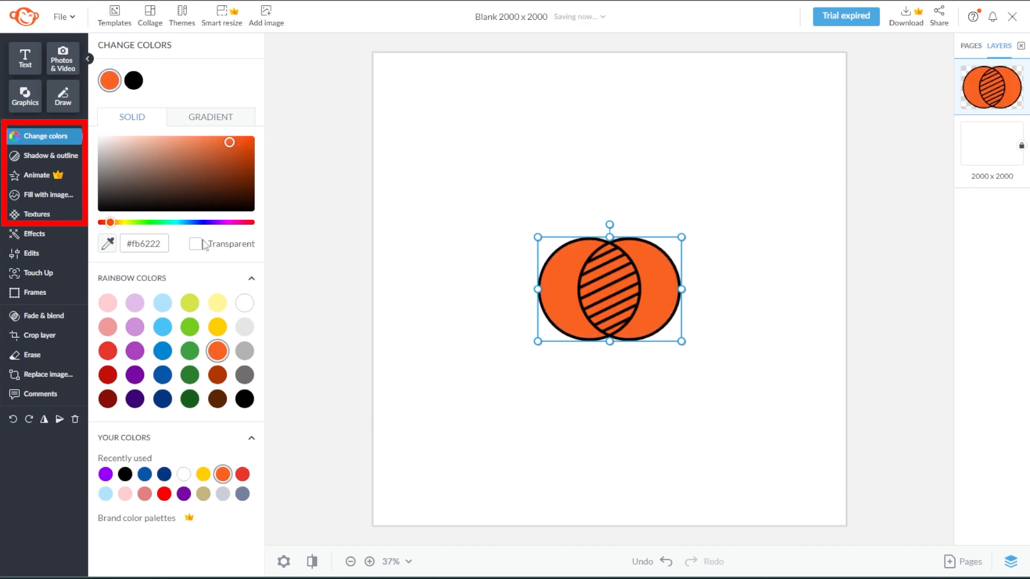
pyautogui.click(210, 117)
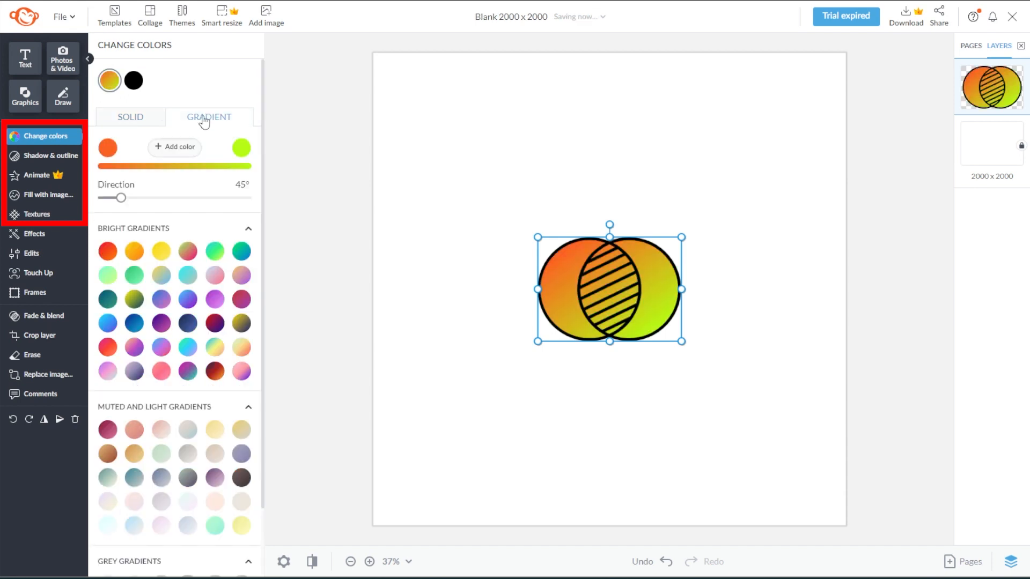
pyautogui.click(29, 160)
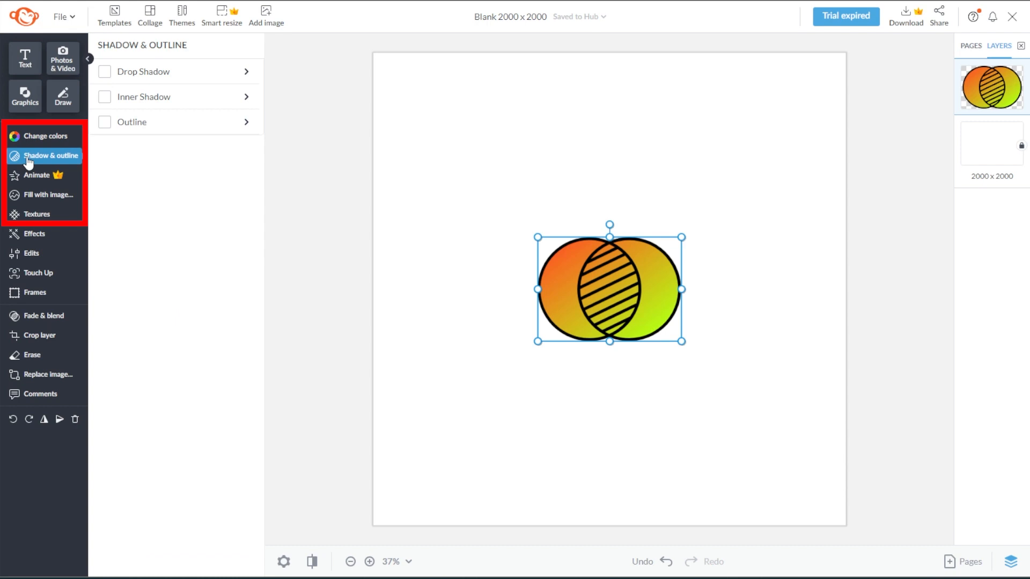
pyautogui.click(34, 195)
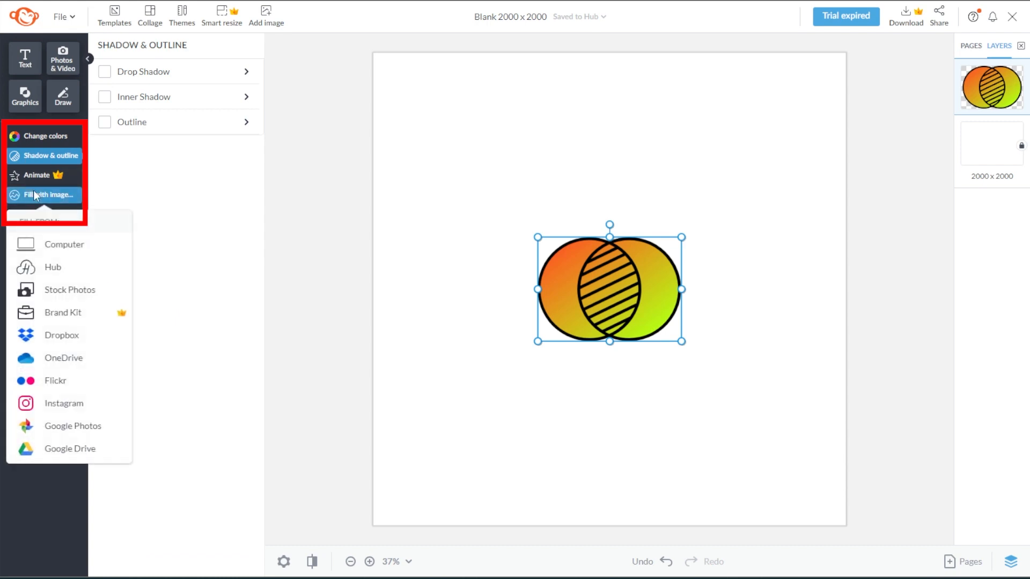
pyautogui.click(34, 196)
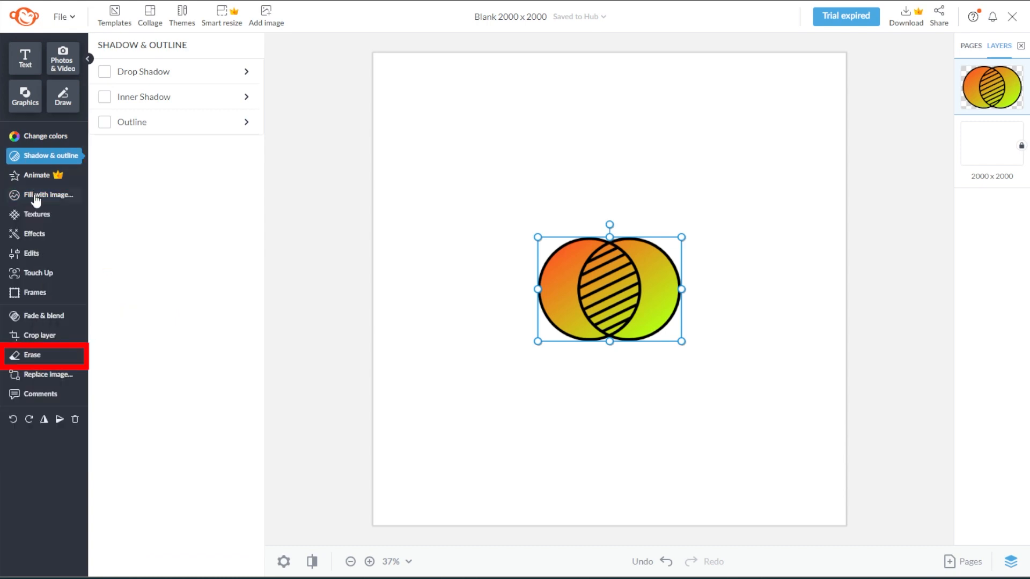
# Erase a horizontal band across the middle of the diagram graphic with the round size-100 eraser
pyautogui.click(47, 357)
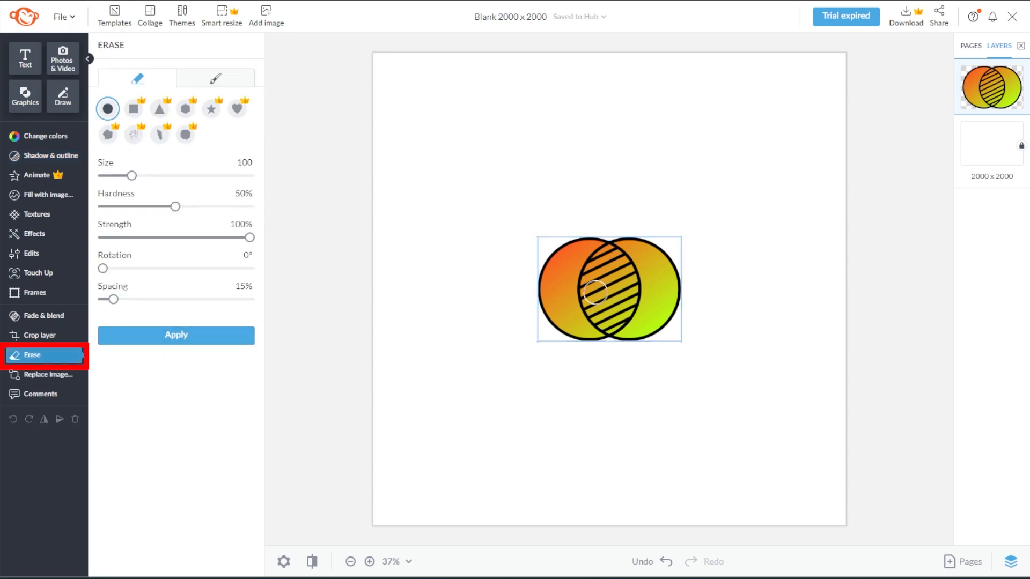
pyautogui.moveTo(542, 285); pyautogui.dragTo(691, 282)
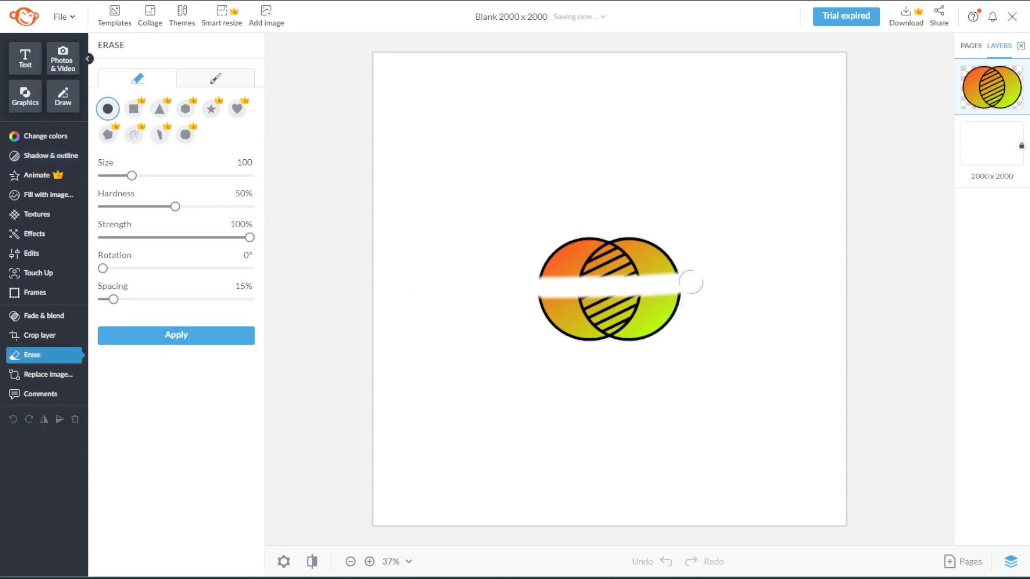
# Add the Home Office Vibes laptop from the Lifestyle graphics, place it in the canvas's upper left and move the diagram down
pyautogui.click(25, 95)
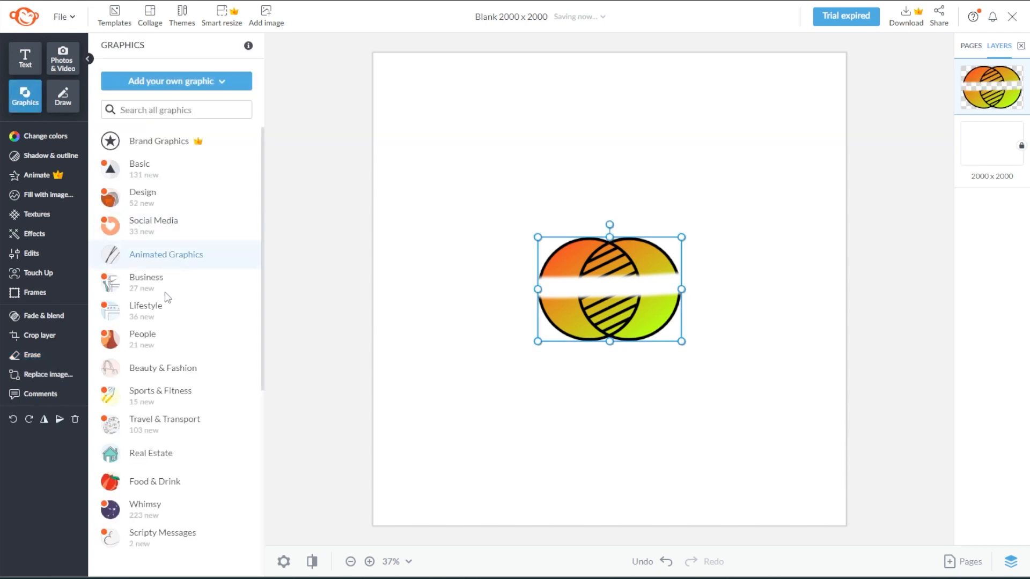
pyautogui.click(165, 313)
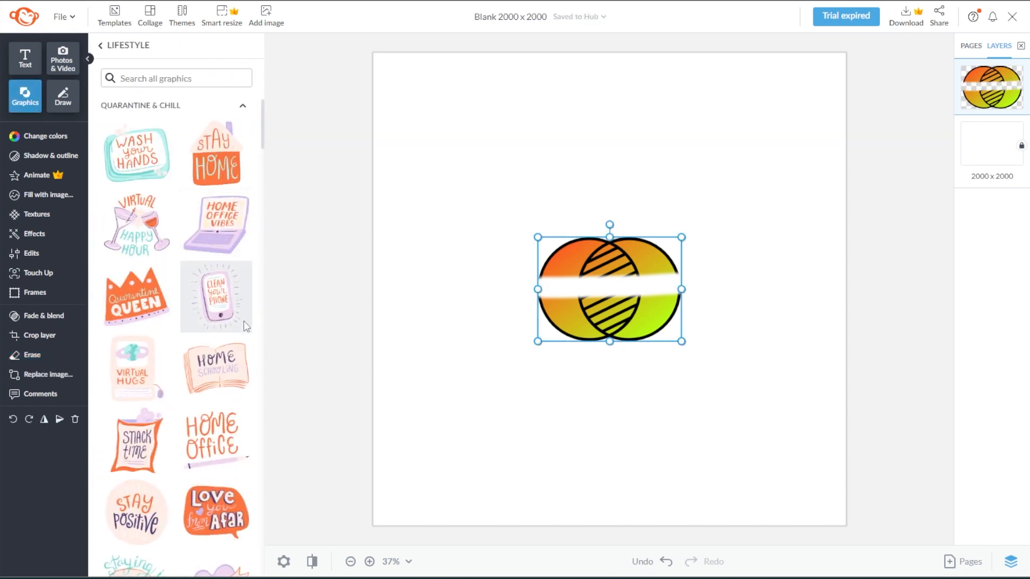
pyautogui.moveTo(625, 301); pyautogui.dragTo(505, 185)
pyautogui.click(612, 306)
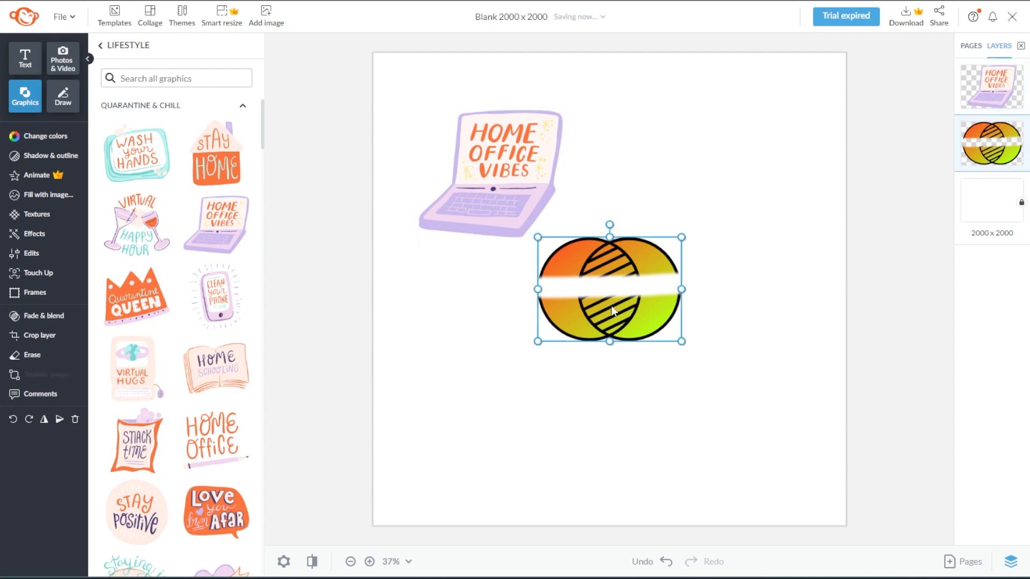
pyautogui.moveTo(613, 310); pyautogui.dragTo(613, 351)
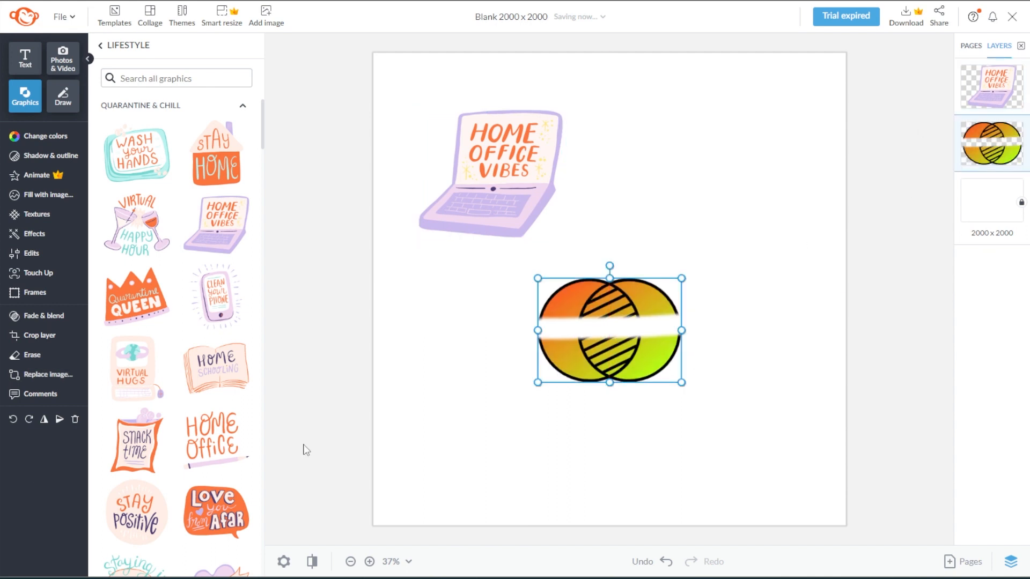
# Add the Love You from Afar graphic and place it overlapping the diagram graphic
pyautogui.click(222, 525)
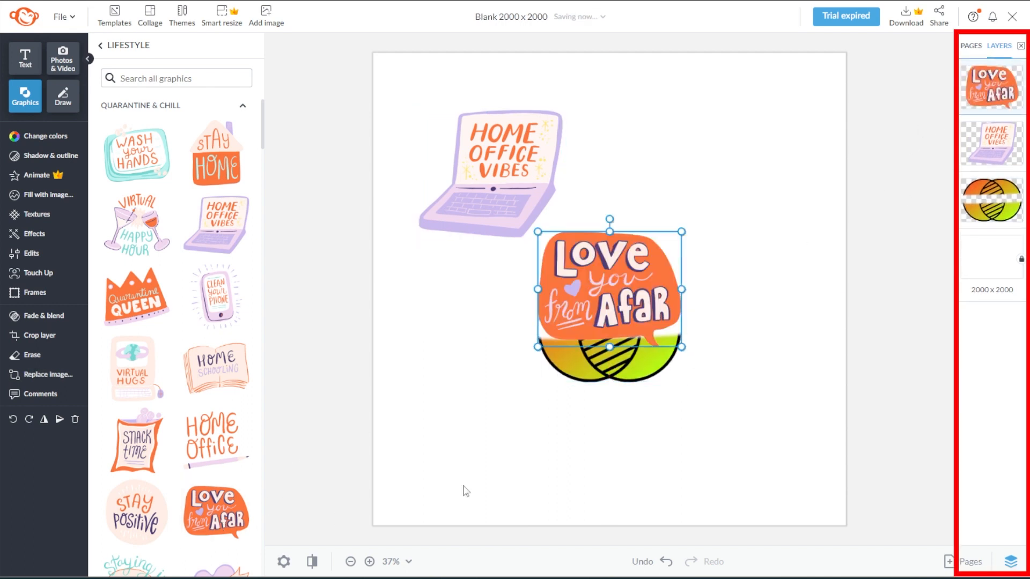
pyautogui.moveTo(558, 292); pyautogui.dragTo(711, 158)
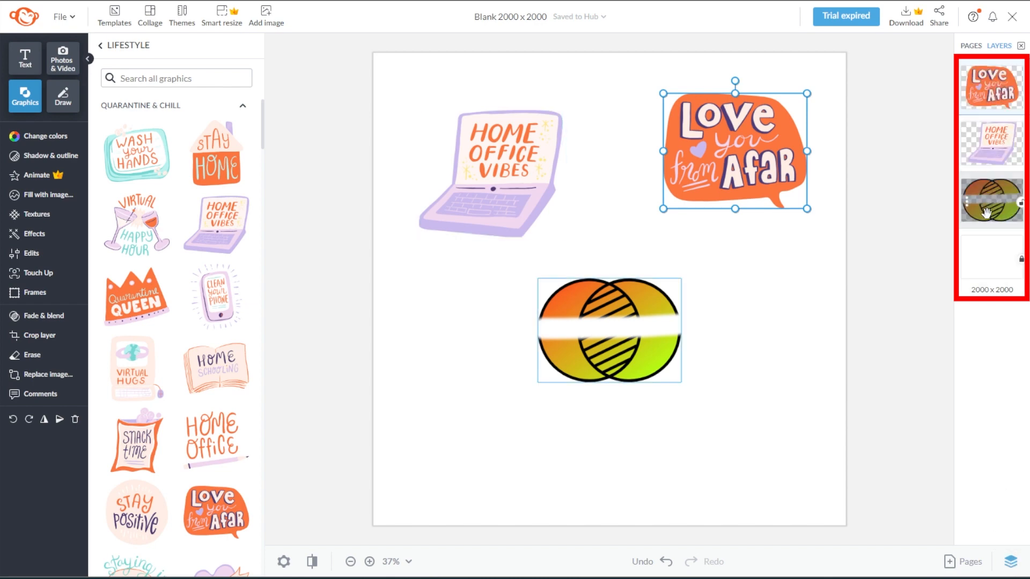
pyautogui.moveTo(739, 162); pyautogui.dragTo(666, 313)
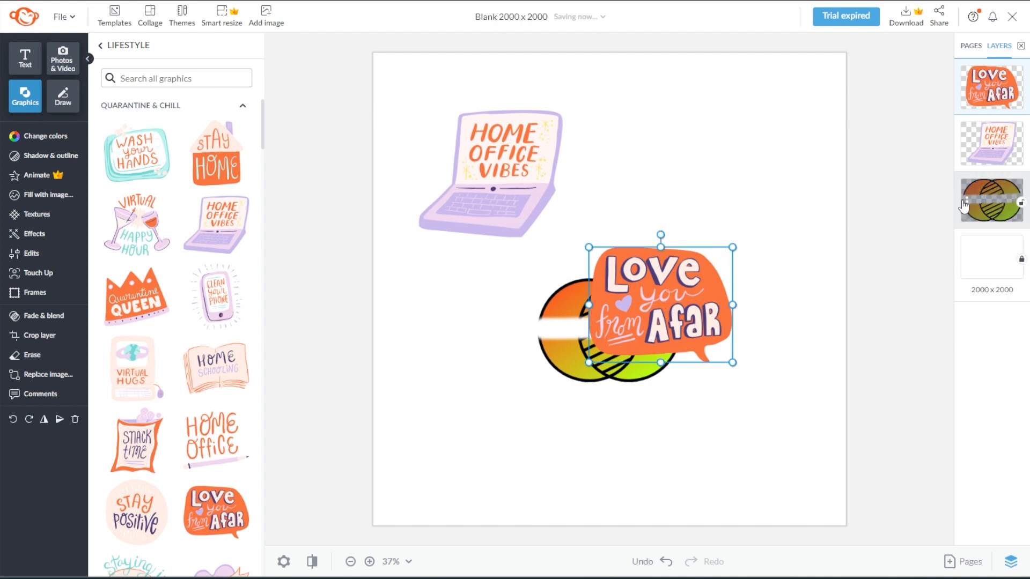
# Add the Home Schooling book graphic and move its layer lower in the layer stack
pyautogui.click(222, 375)
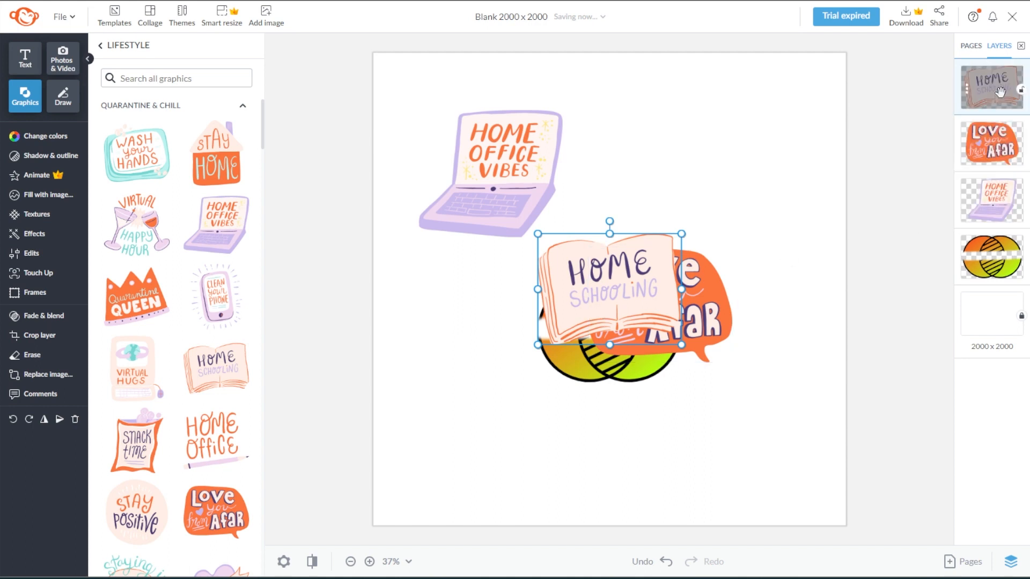
pyautogui.moveTo(999, 89); pyautogui.dragTo(994, 205)
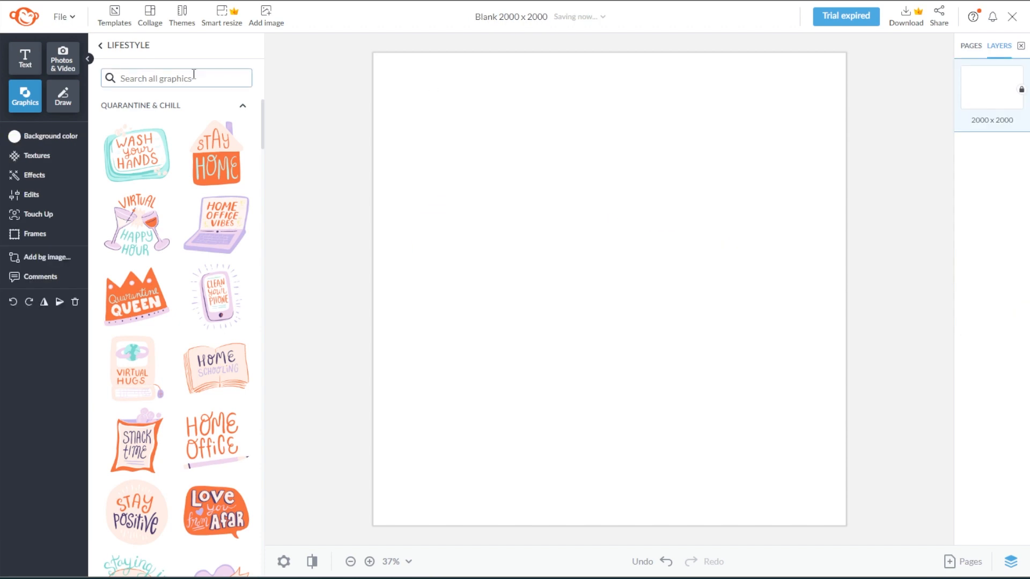
# Add a solid circle from the basic shapes and center it on the canvas
pyautogui.click(194, 74)
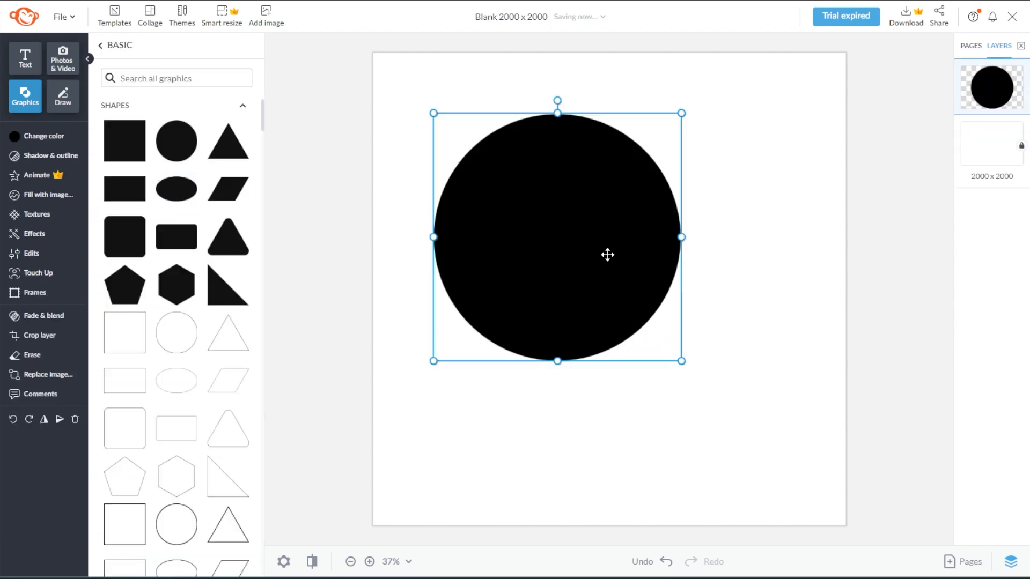
pyautogui.moveTo(607, 252); pyautogui.dragTo(657, 300)
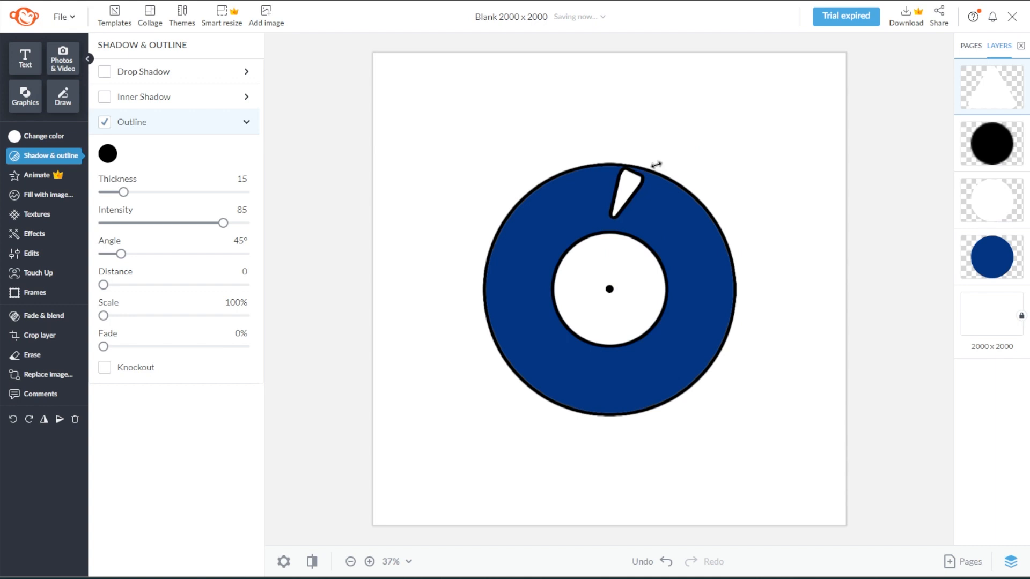
# Rotate and position the white outlined triangle as a wedge in the upper-right part of the blue ring
pyautogui.moveTo(656, 165); pyautogui.dragTo(686, 132)
pyautogui.moveTo(651, 174); pyautogui.dragTo(681, 183)
pyautogui.moveTo(644, 243); pyautogui.dragTo(639, 241)
pyautogui.moveTo(709, 156); pyautogui.dragTo(674, 205)
pyautogui.moveTo(660, 195); pyautogui.dragTo(667, 202)
# Duplicate the white wedge and set the copy just below and beside the first one on the ring
pyautogui.hotkey('ctrl', 'd')
pyautogui.moveTo(661, 270); pyautogui.dragTo(713, 230)
pyautogui.click(820, 310)
pyautogui.click(690, 232)
pyautogui.click(784, 264)
pyautogui.hotkey('ctrl', '+')
pyautogui.moveTo(654, 246); pyautogui.dragTo(654, 246)
pyautogui.click(816, 282)
pyautogui.scroll(-3, 815, 283)
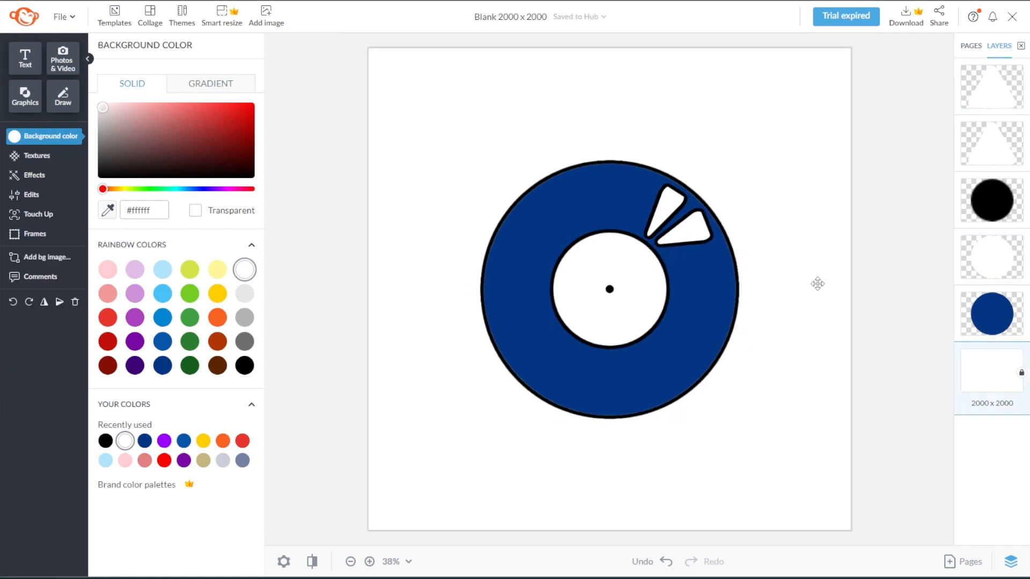
# Search the graphics for "light" and add a lightning bolt to the canvas
pyautogui.click(24, 95)
pyautogui.click(163, 110)
pyautogui.write('lighting')
pyautogui.press('BackSpace')
pyautogui.press('BackSpace')
pyautogui.press('BackSpace')
pyautogui.scroll(-6, 150, 375)
pyautogui.click(124, 303)
# Give the lightning bolt a black outline, narrow it and tilt it diagonally across the ring
pyautogui.click(45, 155)
pyautogui.click(104, 122)
pyautogui.click(108, 154)
pyautogui.moveTo(641, 289); pyautogui.dragTo(602, 289)
pyautogui.moveTo(591, 198); pyautogui.dragTo(622, 181)
pyautogui.moveTo(608, 215)
pyautogui.mouseDown()
pyautogui.moveTo(614, 191)
pyautogui.moveTo(626, 190)
pyautogui.mouseUp()
# Erase the ends of the lightning bolt that stick out beyond the ring, using 100% eraser hardness
pyautogui.click(43, 354)
pyautogui.scroll(3, 625, 429)
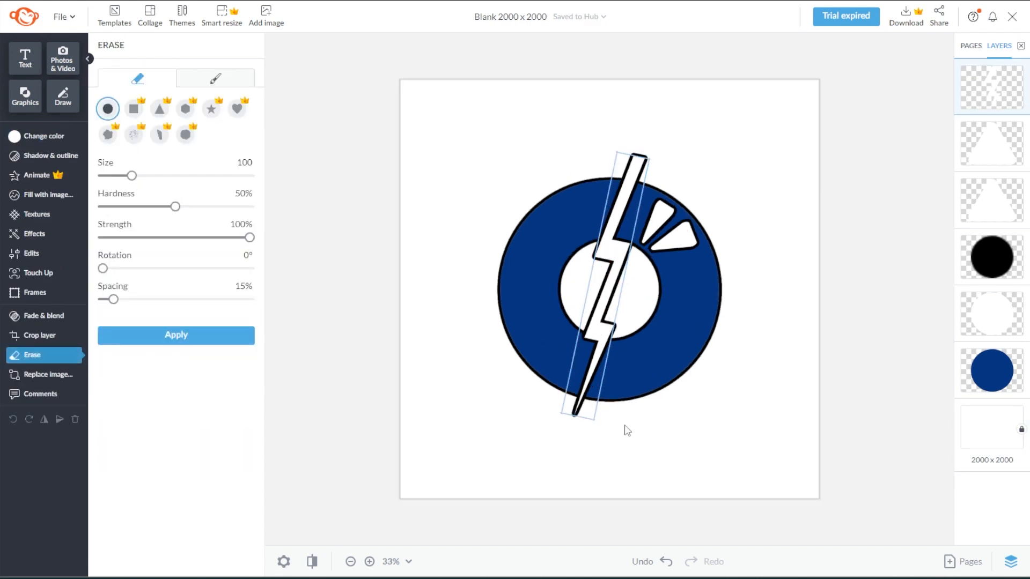
pyautogui.click(566, 428)
pyautogui.moveTo(175, 206); pyautogui.dragTo(249, 207)
pyautogui.scroll(3, 574, 437)
pyautogui.scroll(2, 582, 444)
pyautogui.moveTo(561, 395); pyautogui.dragTo(570, 386)
pyautogui.scroll(-4, 771, 423)
pyautogui.moveTo(950, 330); pyautogui.dragTo(952, 324)
pyautogui.scroll(4, 650, 214)
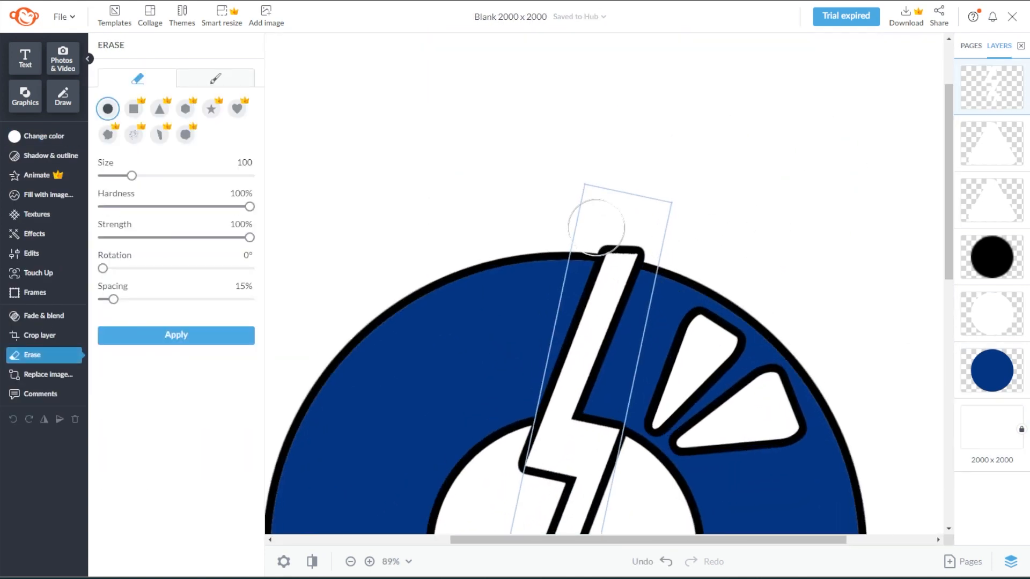
# Nudge the lower white wedge beside the upper one and try trimming its outer edge with the eraser
pyautogui.click(705, 445)
pyautogui.moveTo(664, 449); pyautogui.dragTo(668, 458)
pyautogui.click(44, 354)
pyautogui.moveTo(784, 338)
pyautogui.mouseDown()
pyautogui.moveTo(785, 360)
pyautogui.moveTo(831, 405)
pyautogui.moveTo(763, 347)
pyautogui.mouseUp()
pyautogui.click(215, 79)
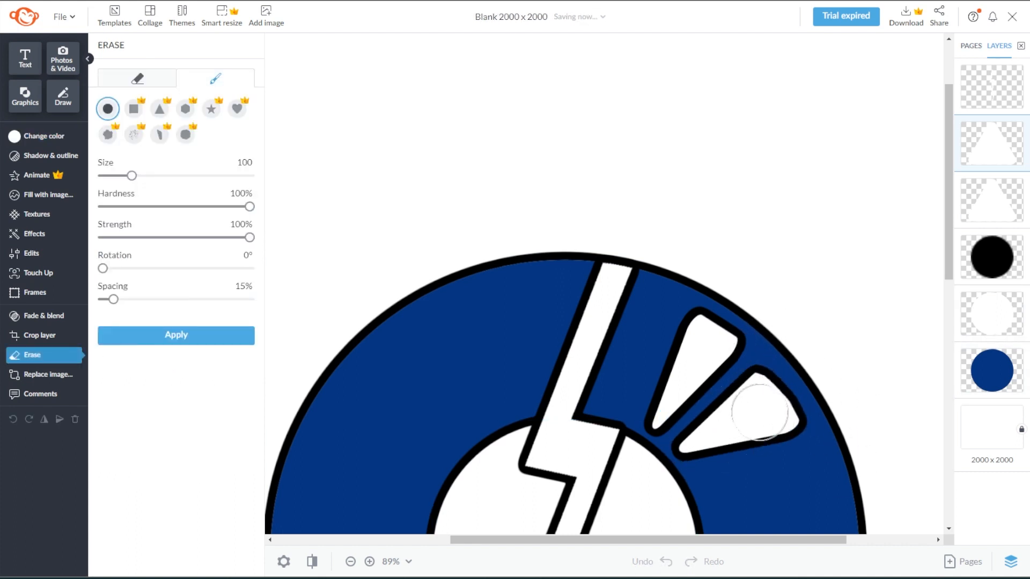
pyautogui.click(137, 79)
pyautogui.moveTo(793, 368); pyautogui.dragTo(772, 335)
pyautogui.moveTo(837, 387); pyautogui.dragTo(799, 370)
pyautogui.click(854, 419)
pyautogui.scroll(-2, 903, 365)
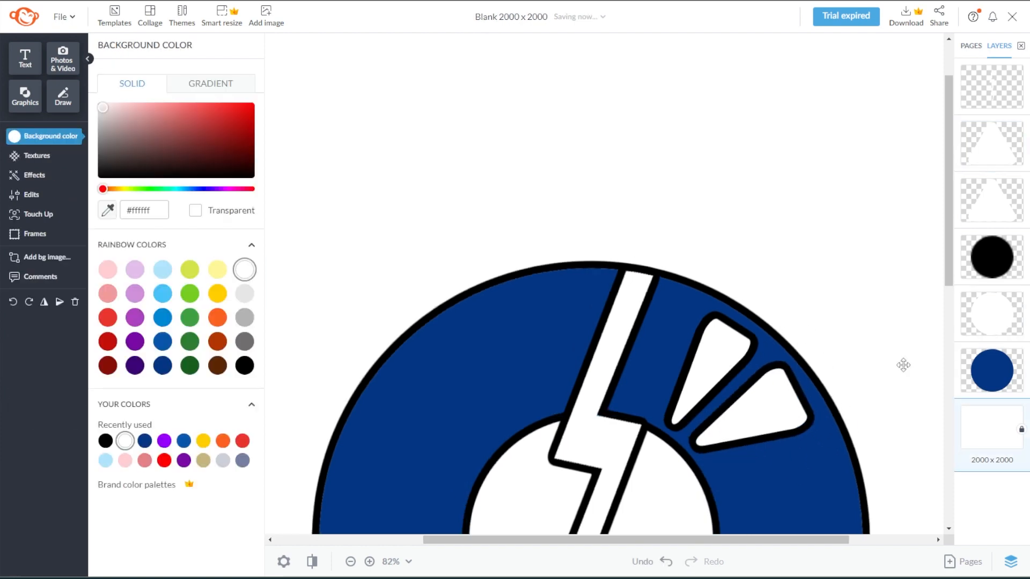
pyautogui.scroll(2, 903, 365)
pyautogui.click(25, 96)
pyautogui.click(227, 142)
pyautogui.click(245, 269)
pyautogui.moveTo(681, 289); pyautogui.dragTo(569, 289)
pyautogui.scroll(4, 690, 280)
pyautogui.moveTo(553, 300); pyautogui.dragTo(660, 308)
pyautogui.press('Delete')
# Add a white square, then resize and rotate it to cover the ring's outline at the lightning bolt's upper end
pyautogui.click(25, 95)
pyautogui.click(121, 142)
pyautogui.moveTo(630, 288); pyautogui.dragTo(611, 257)
pyautogui.moveTo(543, 240)
pyautogui.mouseDown()
pyautogui.moveTo(554, 242)
pyautogui.moveTo(546, 240)
pyautogui.mouseUp()
pyautogui.moveTo(624, 272); pyautogui.dragTo(595, 263)
pyautogui.scroll(2, 606, 359)
pyautogui.moveTo(529, 214); pyautogui.dragTo(530, 215)
pyautogui.moveTo(623, 156); pyautogui.dragTo(618, 174)
pyautogui.moveTo(590, 246); pyautogui.dragTo(594, 248)
# Erase the parts of the white square that cover the black outline along the bolt's right edge
pyautogui.press('e')
pyautogui.click(585, 336)
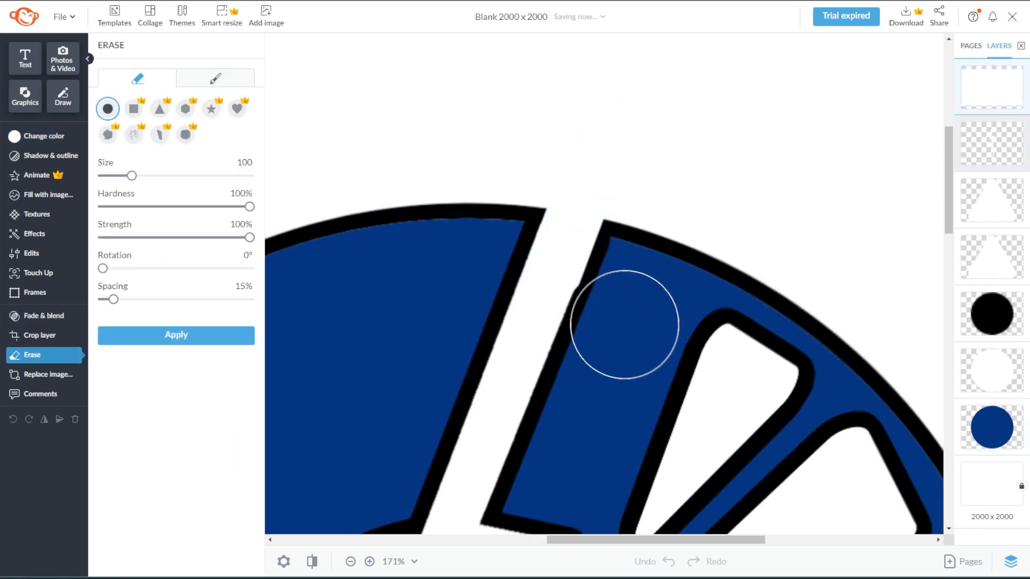
pyautogui.click(597, 328)
pyautogui.click(593, 289)
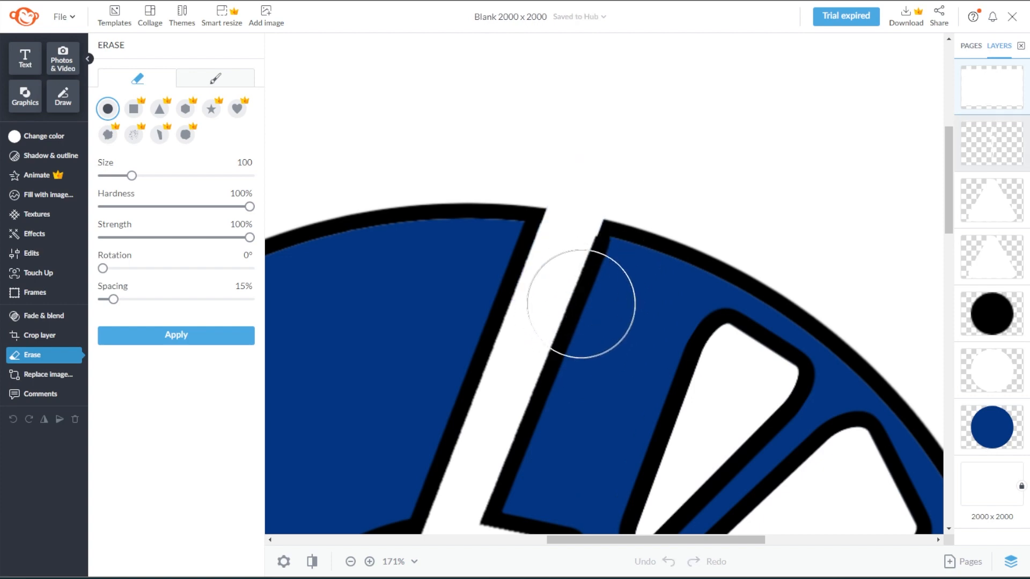
# Add a triangle from the basic shapes near the bolt's lower tip and color it white
pyautogui.scroll(-5, 726, 404)
pyautogui.scroll(5, 583, 433)
pyautogui.click(24, 96)
pyautogui.click(142, 166)
pyautogui.click(228, 123)
pyautogui.click(244, 269)
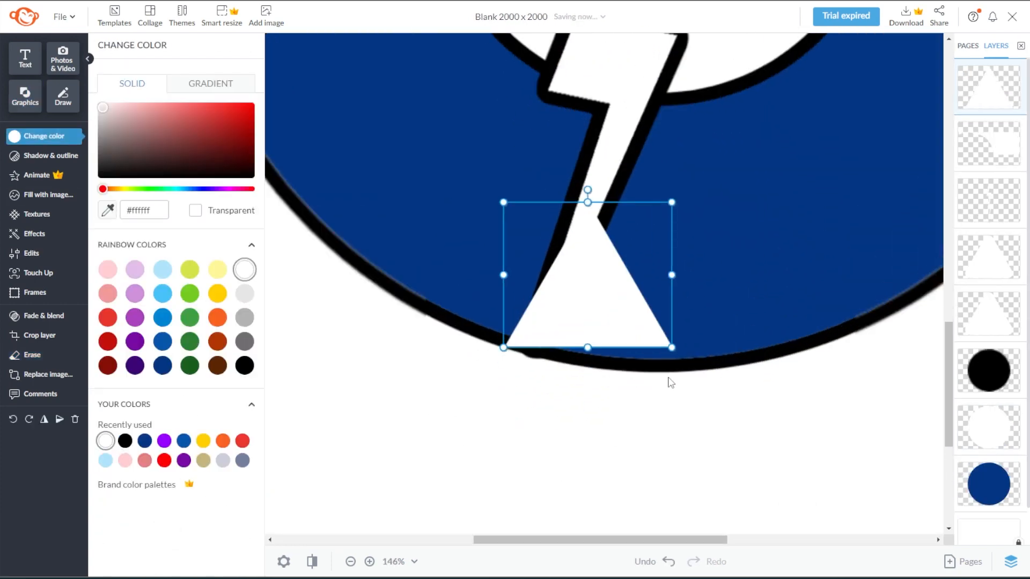
# Narrow and rotate the white triangle so it covers the ring's outline at the bolt's lower tip
pyautogui.moveTo(671, 276); pyautogui.dragTo(526, 275)
pyautogui.moveTo(515, 195); pyautogui.dragTo(460, 403)
pyautogui.moveTo(504, 267); pyautogui.dragTo(537, 287)
pyautogui.moveTo(496, 400); pyautogui.dragTo(486, 396)
pyautogui.moveTo(532, 315); pyautogui.dragTo(524, 344)
pyautogui.click(542, 408)
# Erase the excess of the white triangle and clean up the lightning bolt's outline around its lower tip
pyautogui.click(544, 282)
pyautogui.press('e')
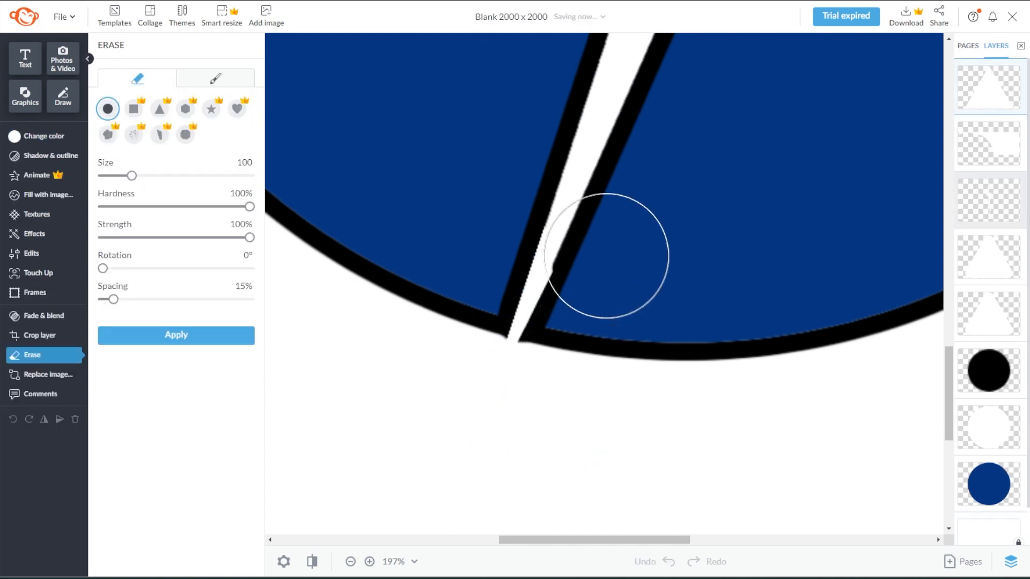
pyautogui.click(525, 264)
pyautogui.click(552, 375)
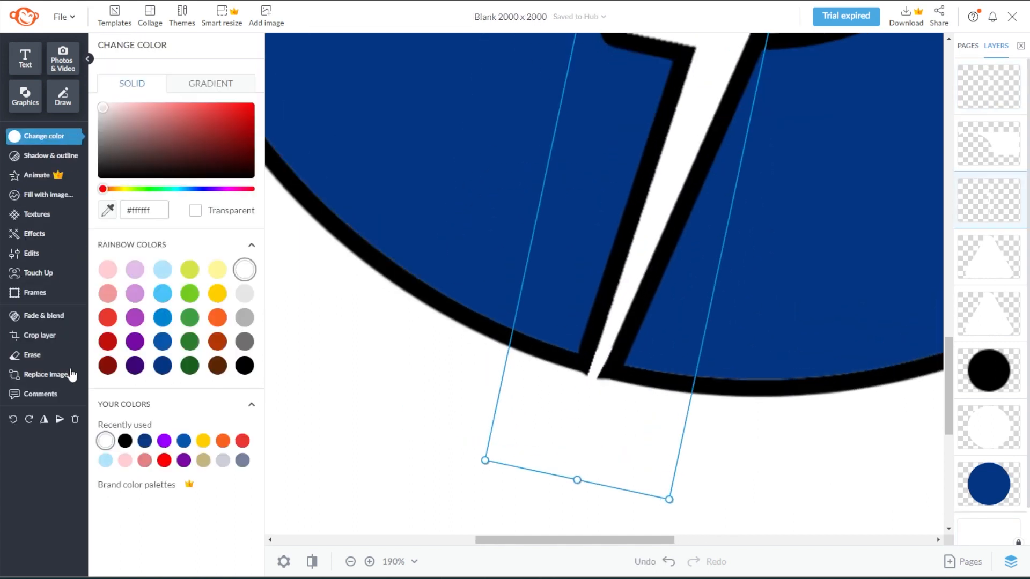
pyautogui.press('e')
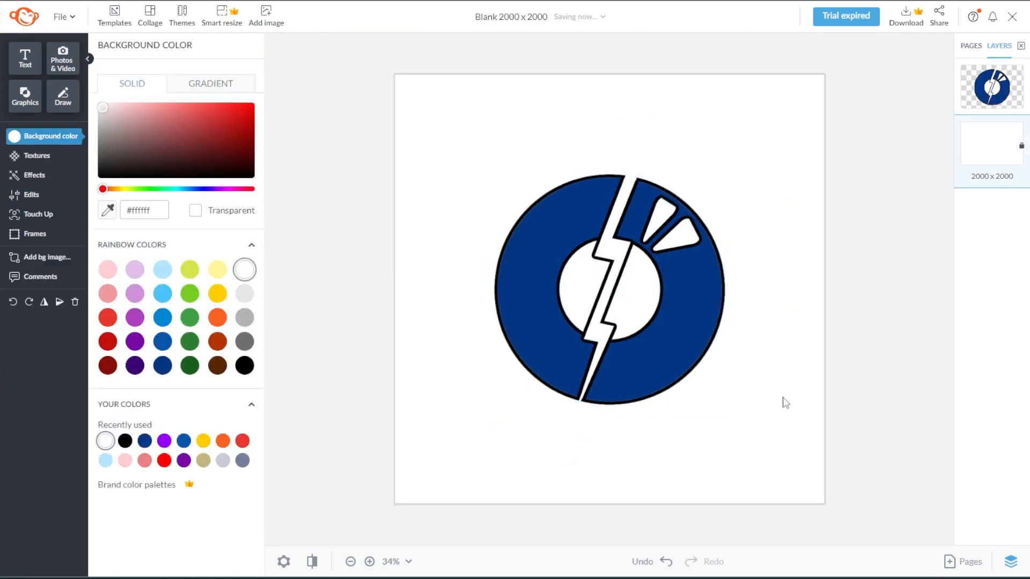
# Enlarge the combined ring logo on the canvas
pyautogui.click(701, 262)
pyautogui.click(823, 400)
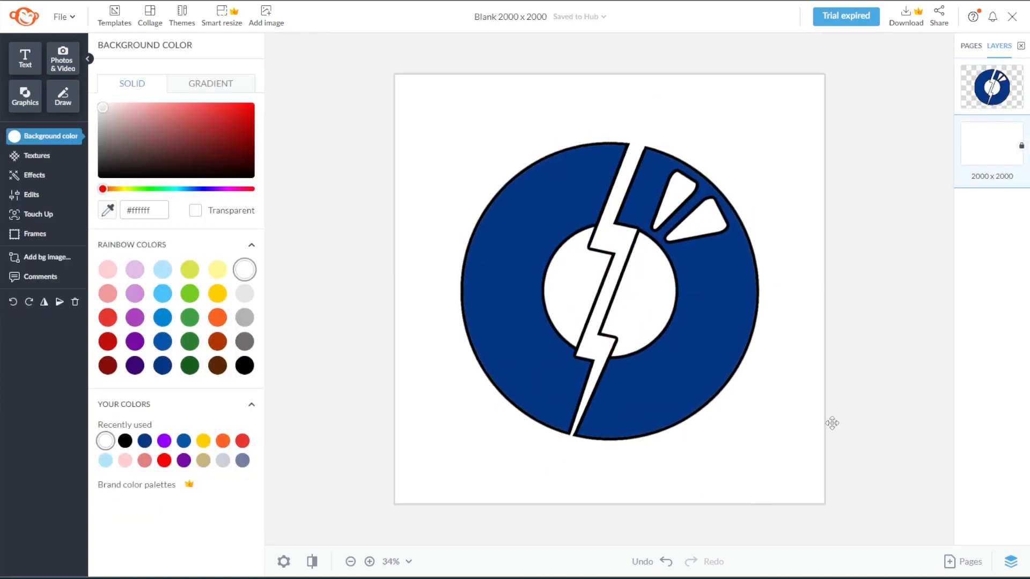